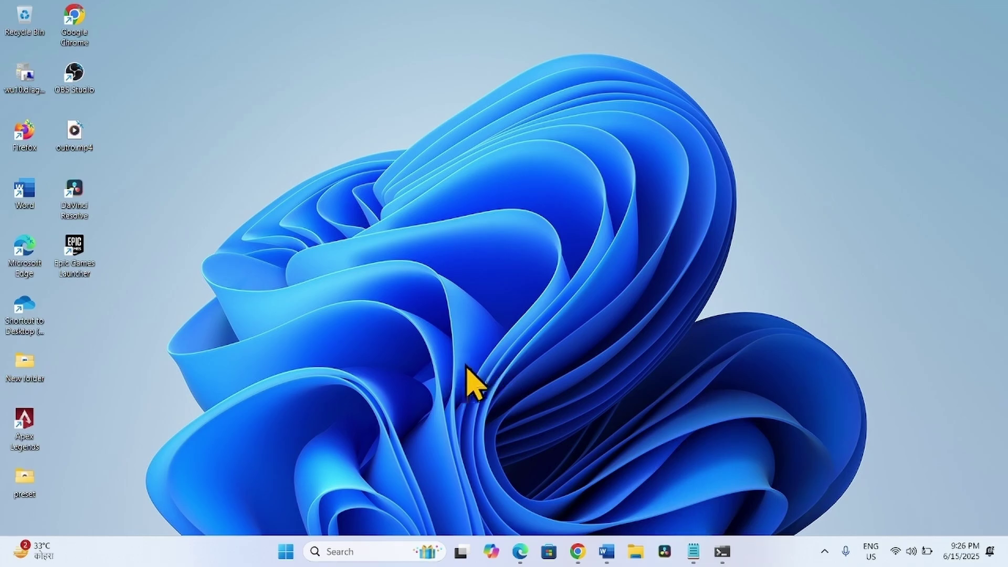
Launch Terminal (Admin), approve the UAC prompt, then narrow the window and move it higher.
right_click(287, 551)
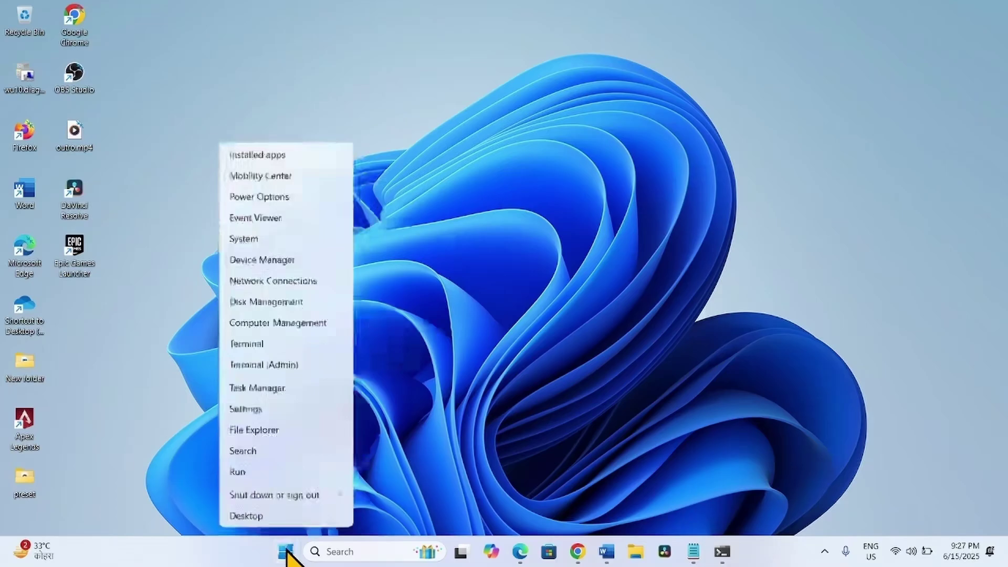
click(254, 366)
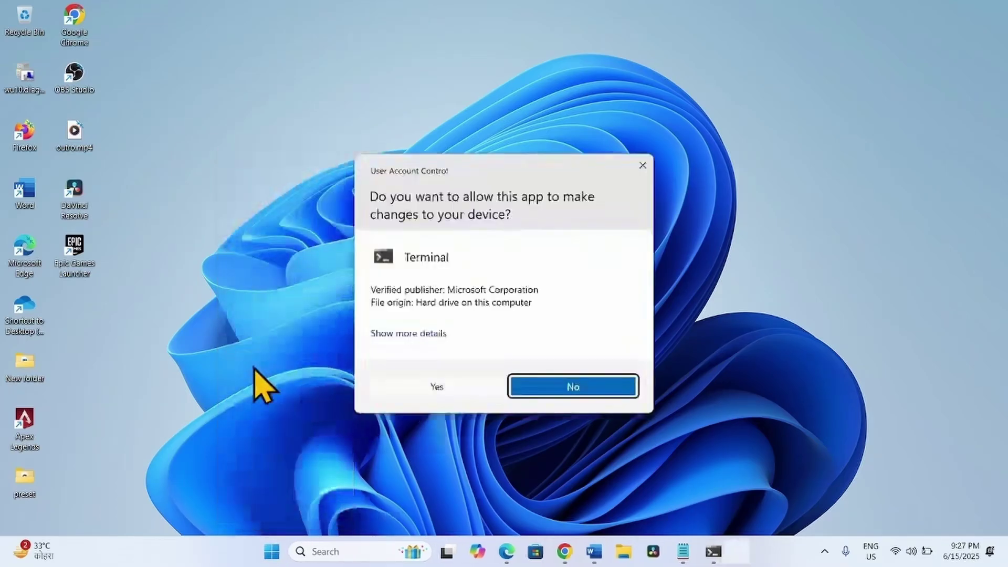
click(449, 387)
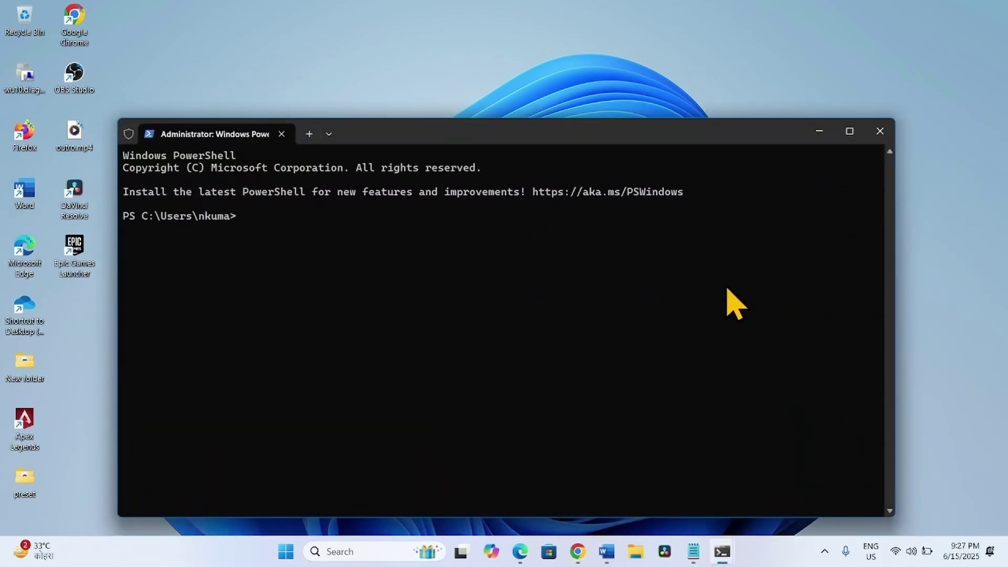
drag(895, 272, 608, 262)
drag(454, 136, 456, 112)
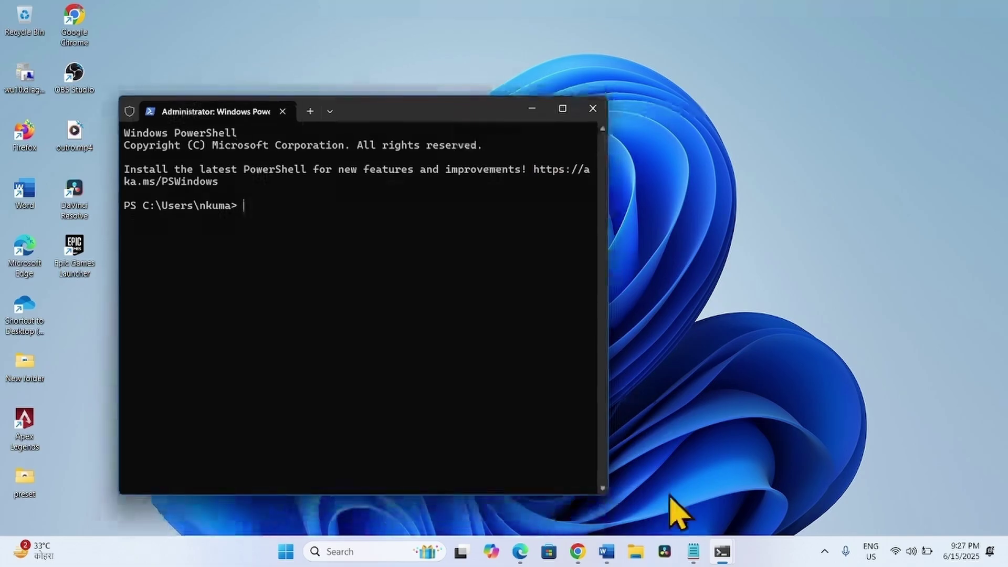
Copy the Reset-AppxPackage command from Notepad and paste it into the admin PowerShell.
click(695, 549)
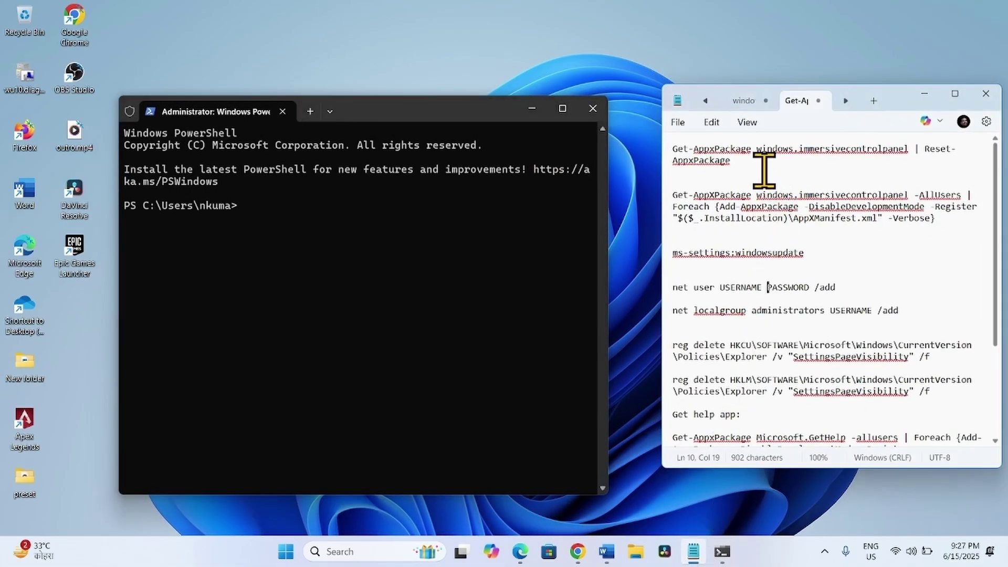
drag(674, 149, 924, 273)
click(916, 263)
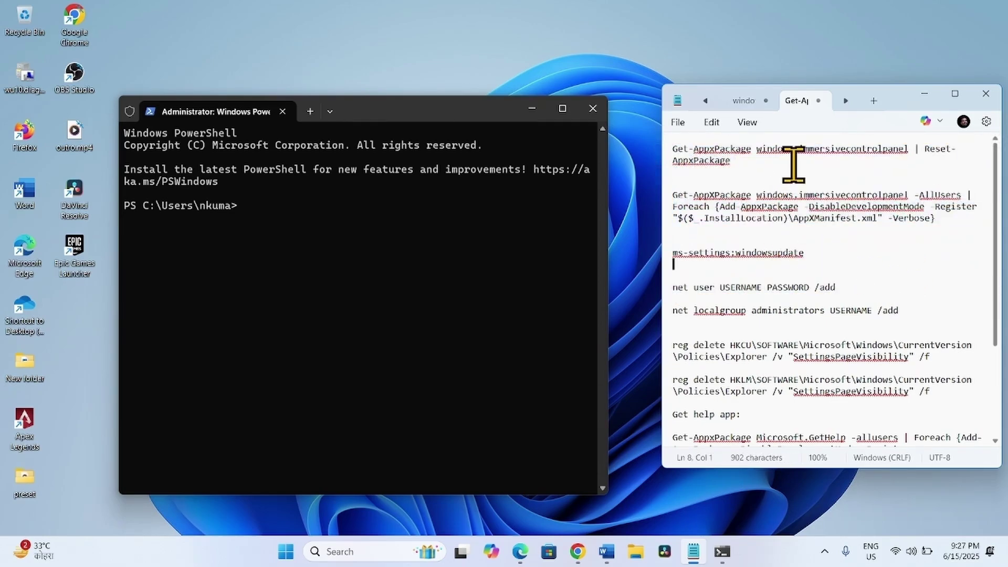
drag(763, 163, 672, 145)
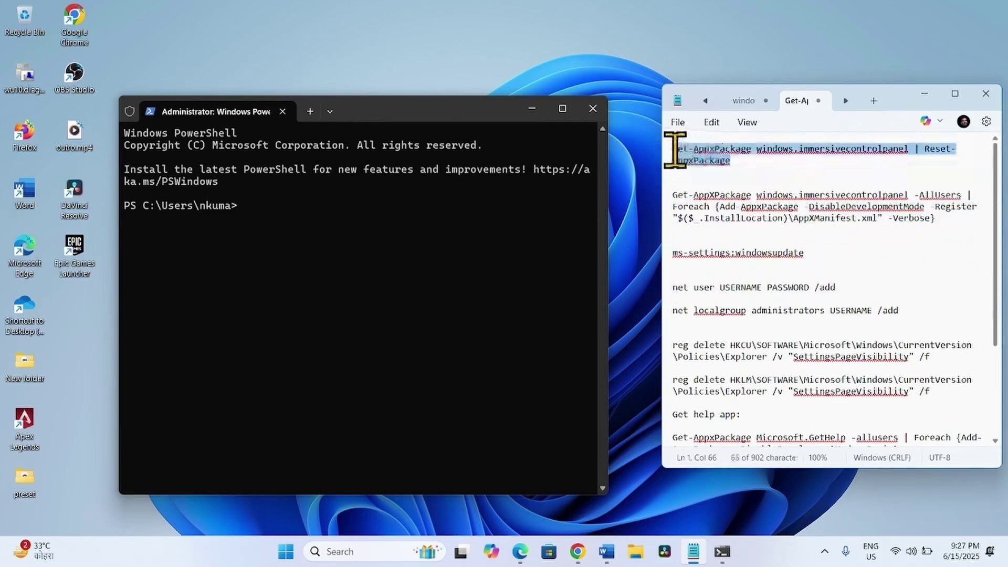
right_click(699, 154)
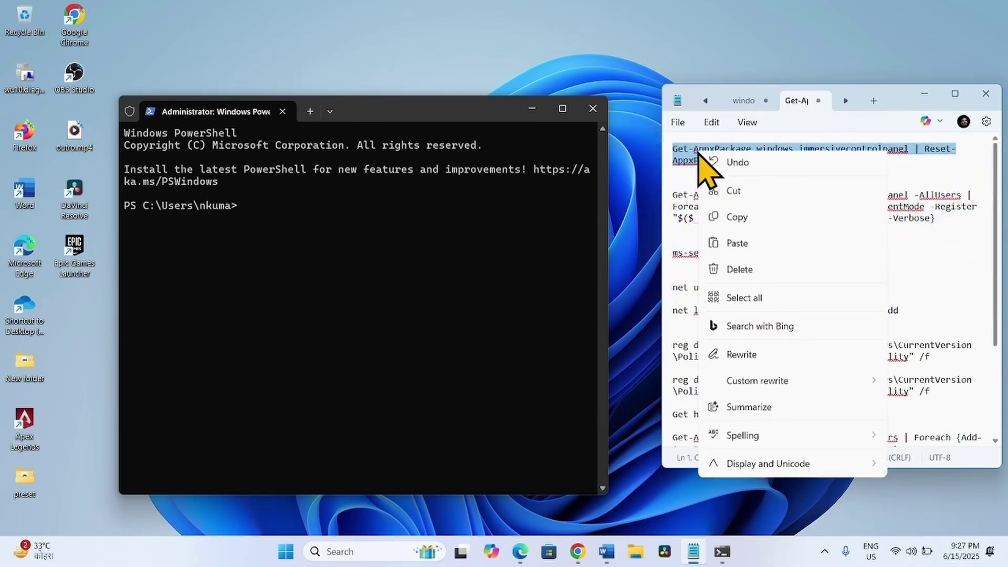
click(736, 221)
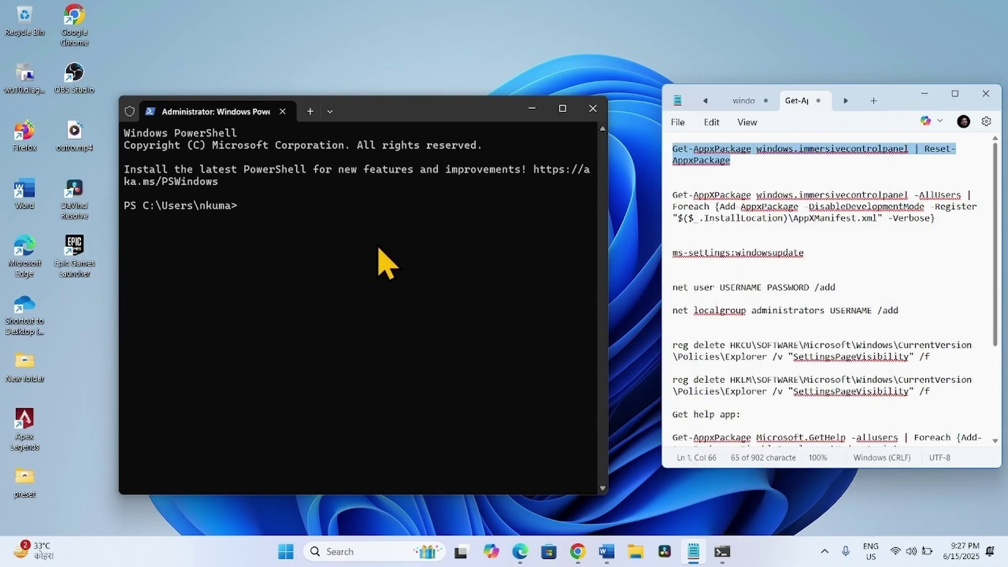
right_click(249, 207)
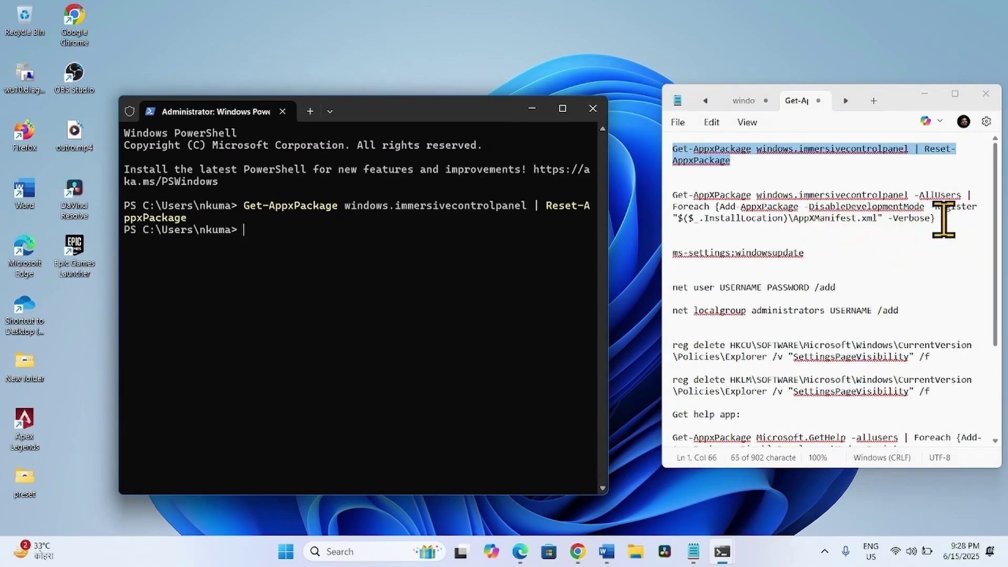
Copy the Add-AppxPackage re-register command from Notepad and paste it into PowerShell.
drag(937, 218, 659, 196)
right_click(682, 199)
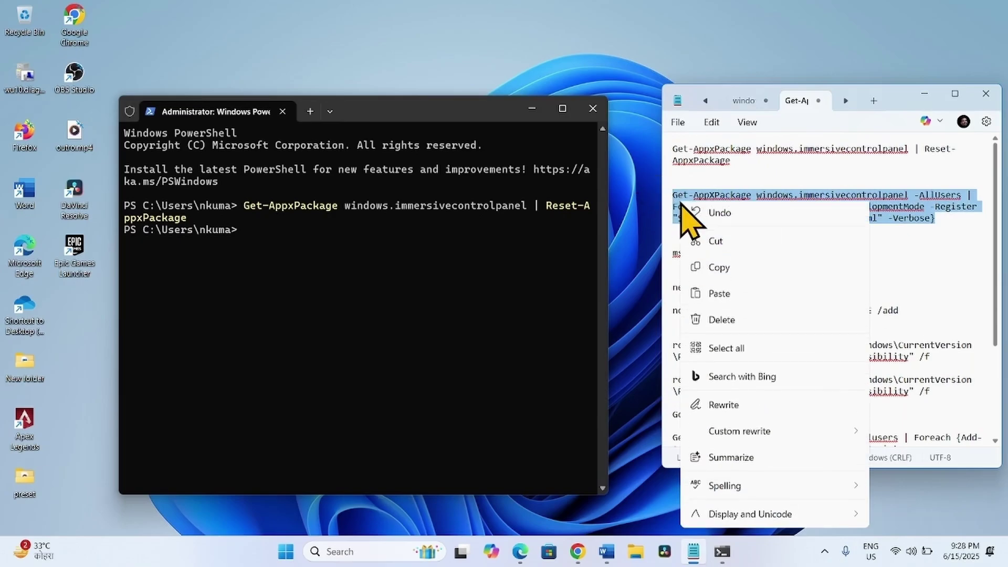
click(703, 264)
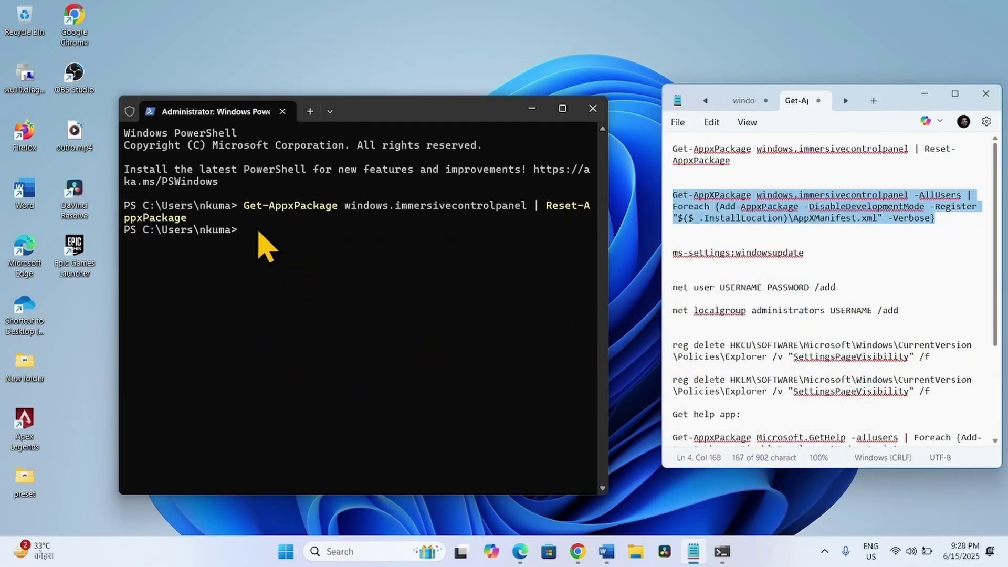
right_click(265, 247)
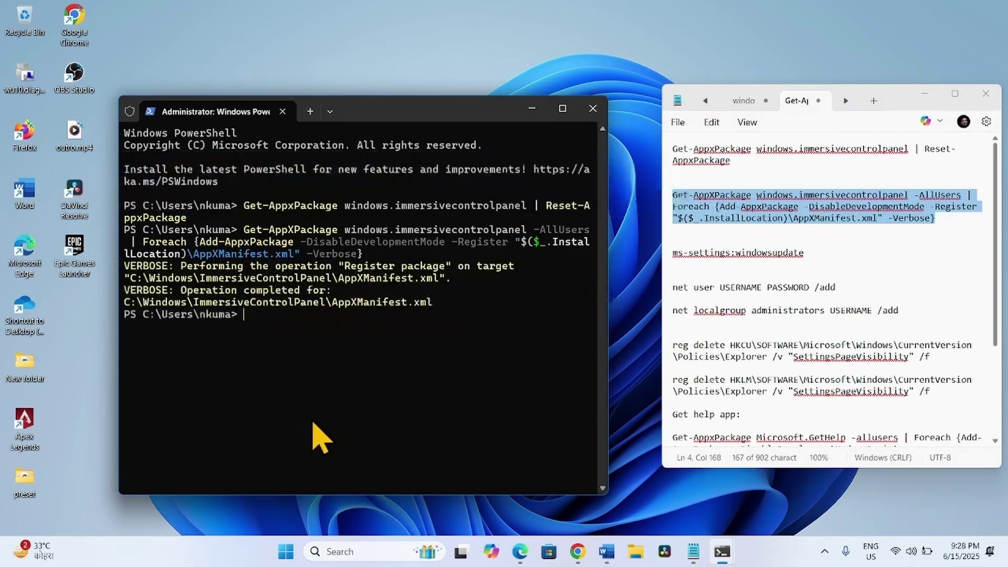
Close PowerShell, minimize Notepad, and open Settings maximized on the Windows Update page.
click(594, 108)
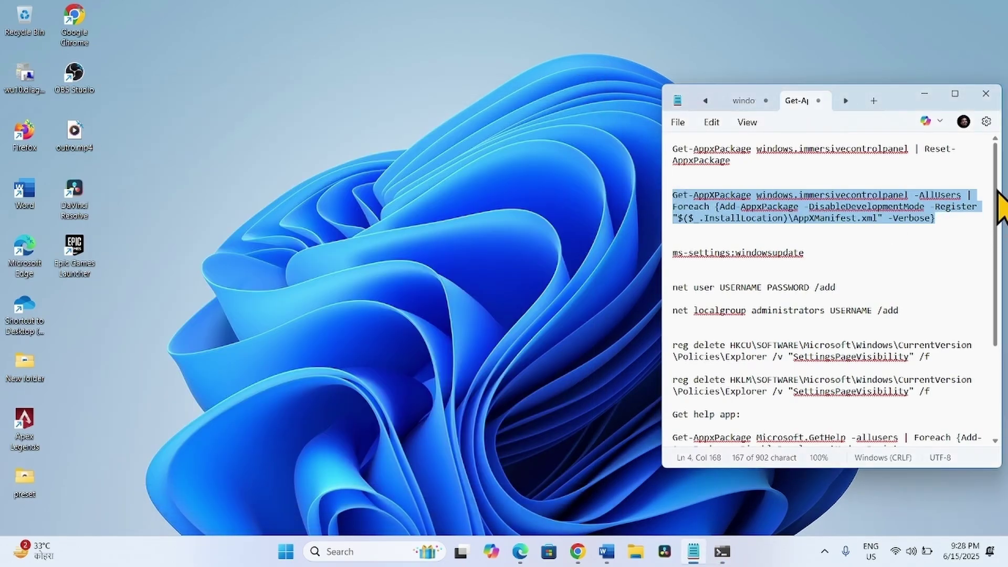
click(924, 93)
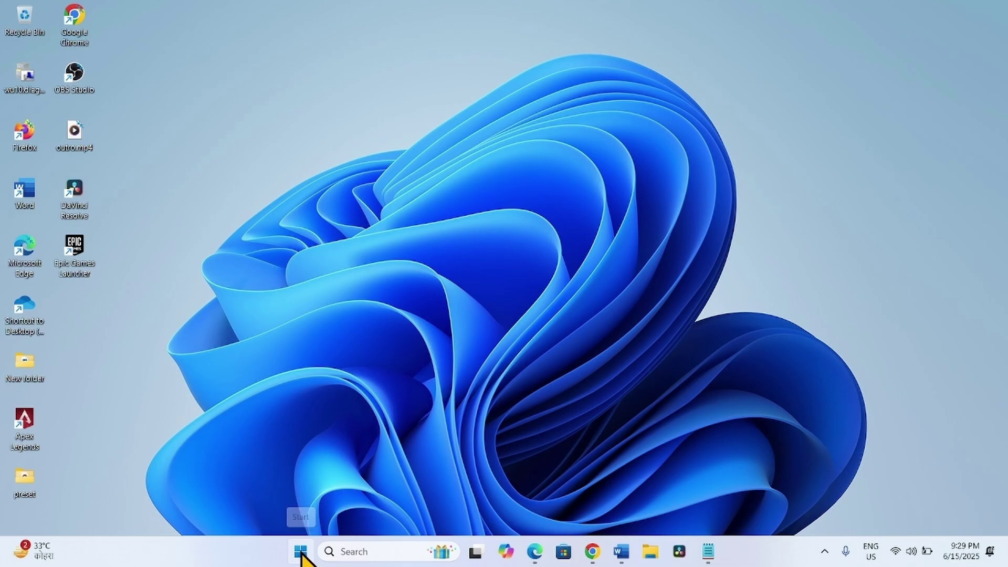
click(301, 551)
click(349, 167)
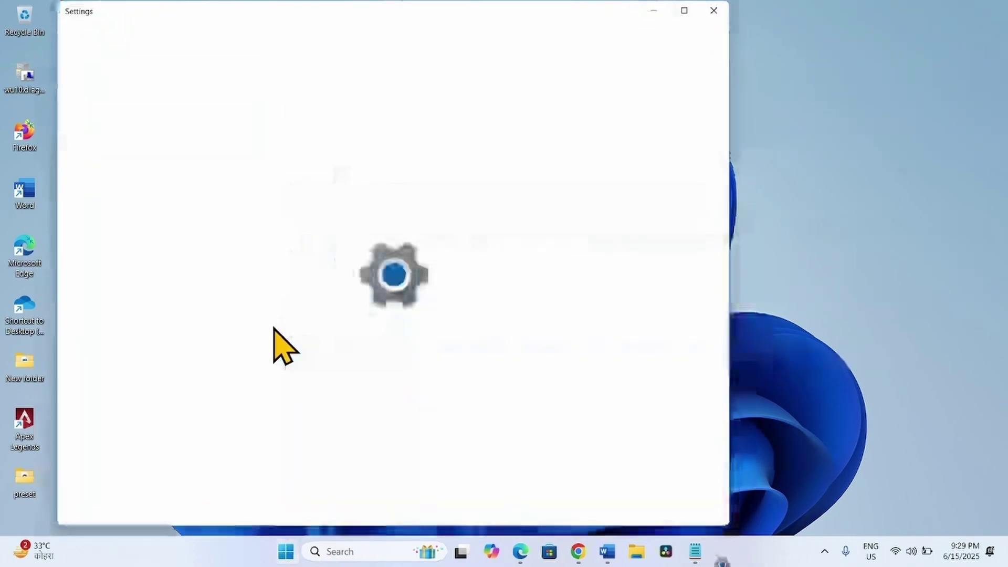
click(684, 10)
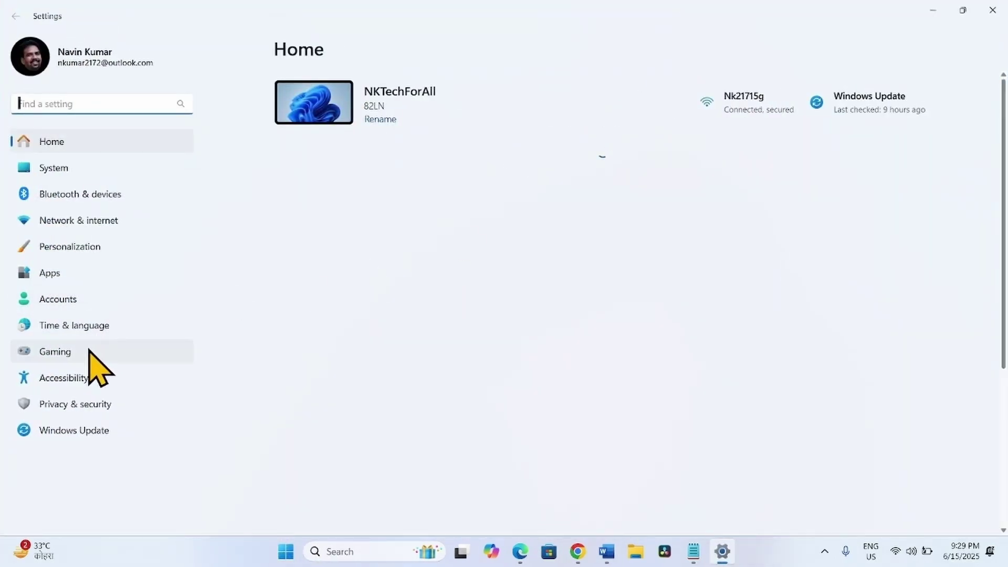
click(74, 430)
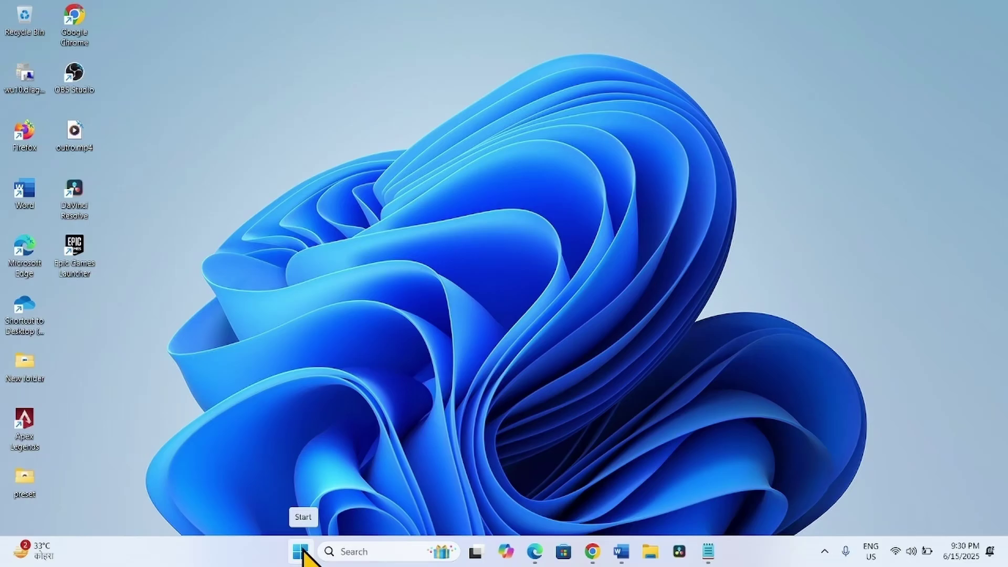
Launch ms-settings:windowsupdate from the Run box and return to the main Windows Update page.
right_click(301, 561)
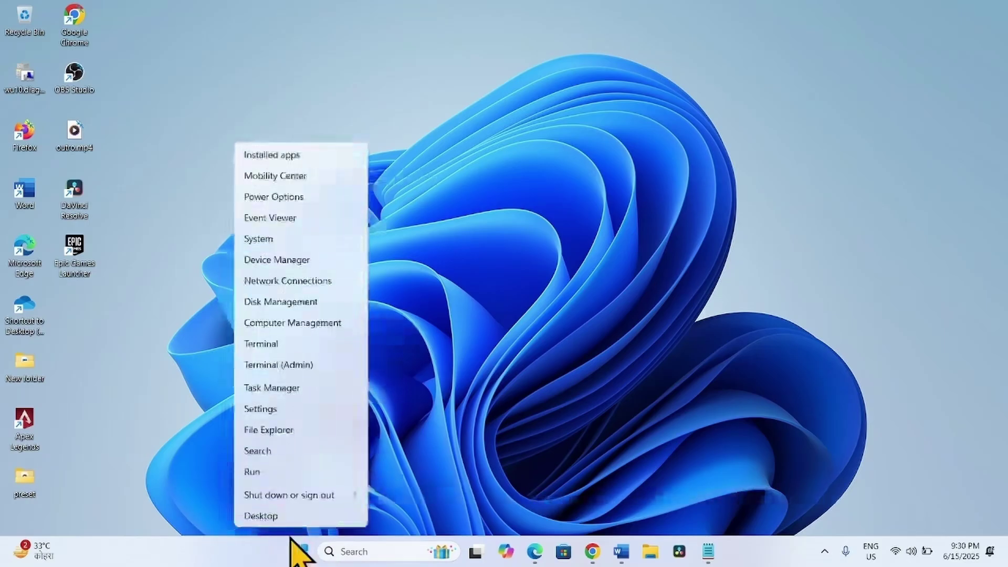
click(261, 473)
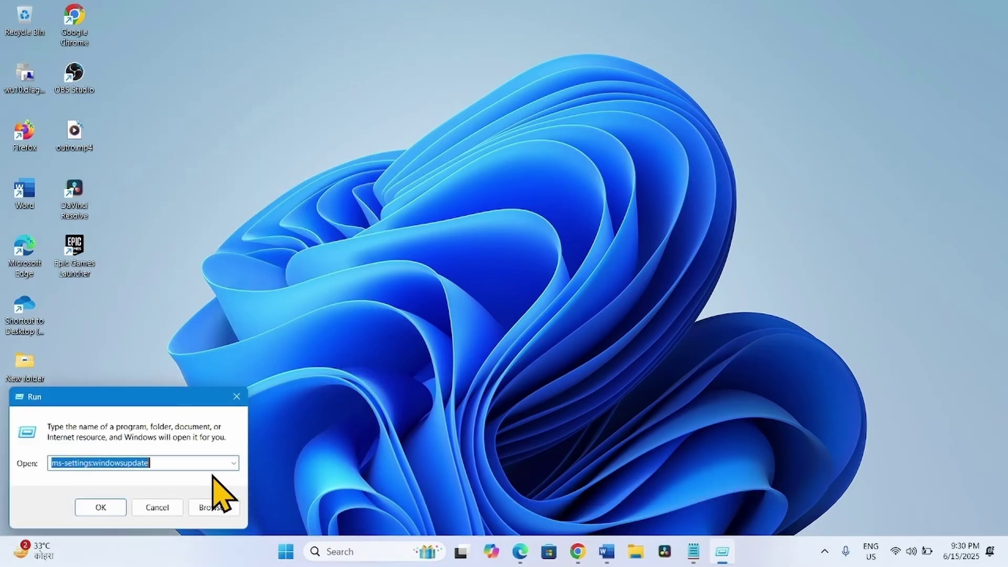
click(146, 465)
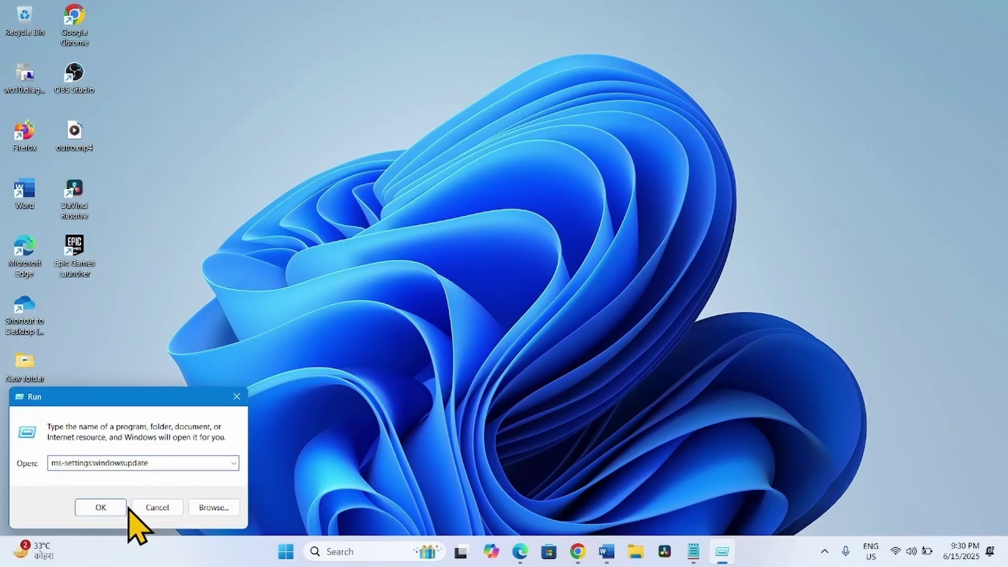
click(89, 512)
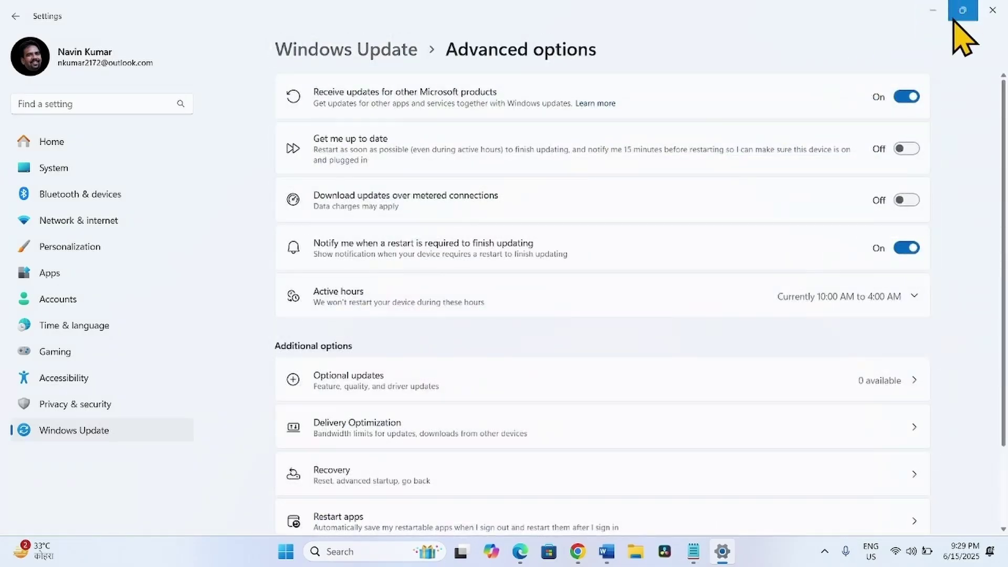
click(78, 430)
Close Settings and choose Install on the Get Help web Store page.
click(993, 10)
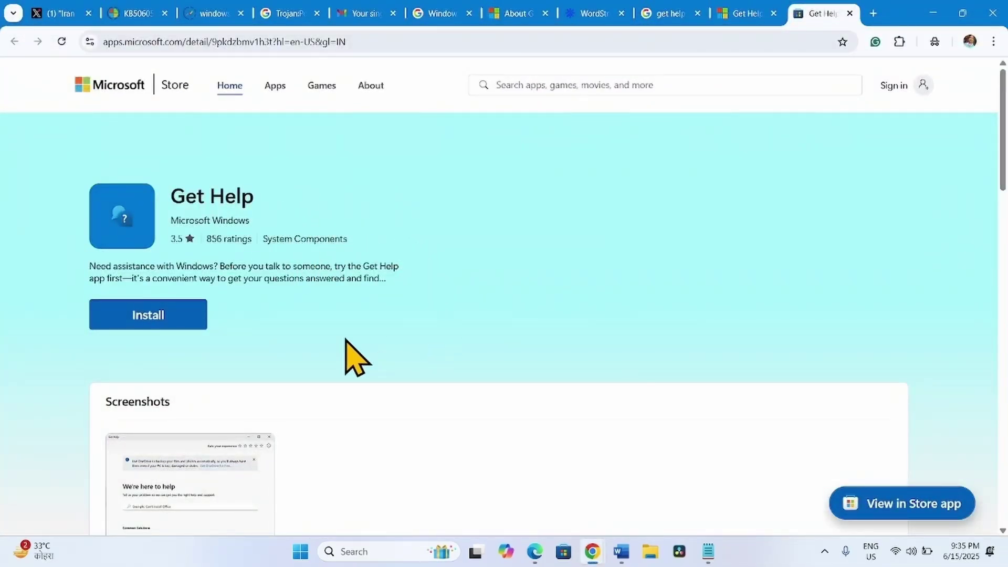
click(138, 319)
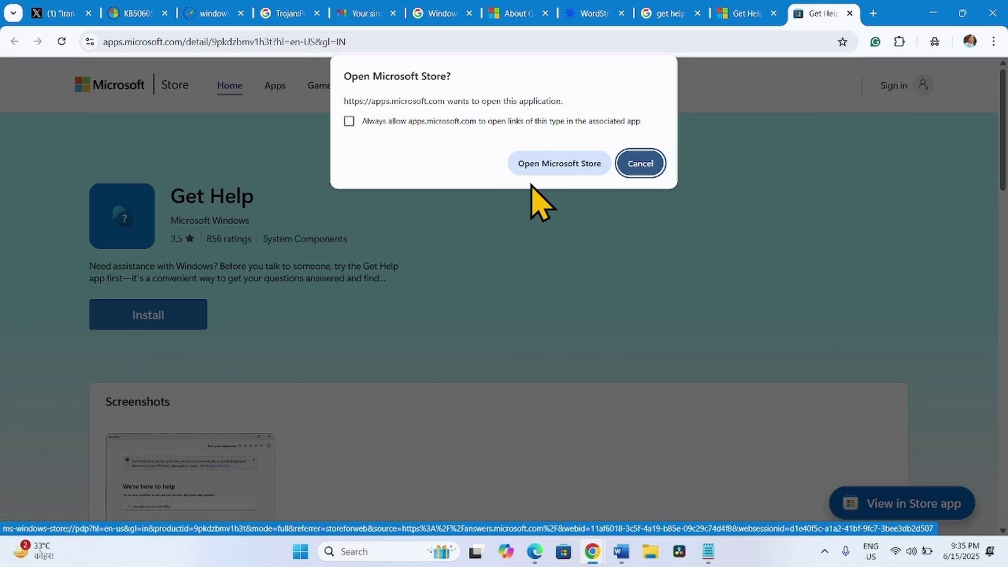
Hand the Get Help install to the Microsoft Store app, then close the Store once installed.
click(547, 173)
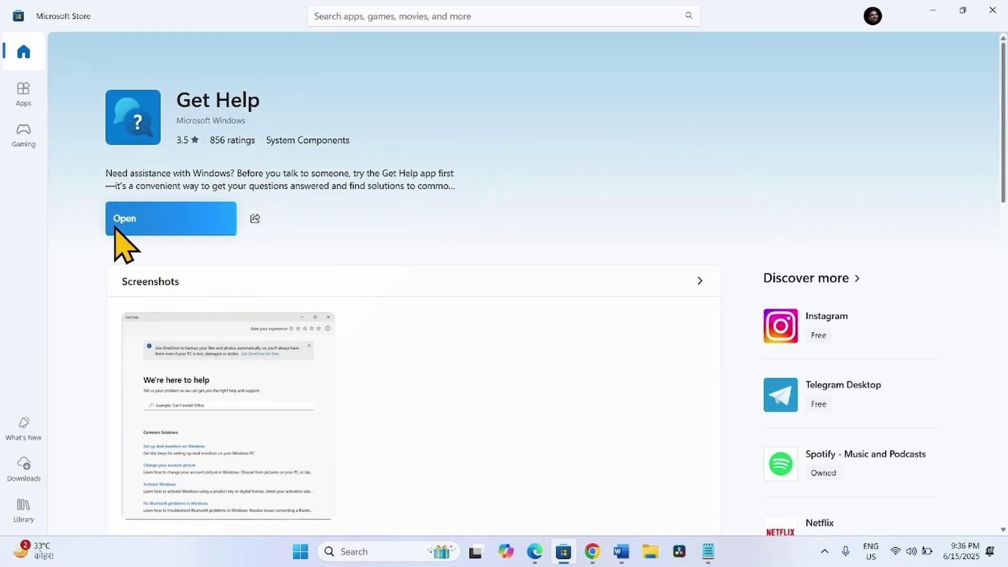
click(993, 10)
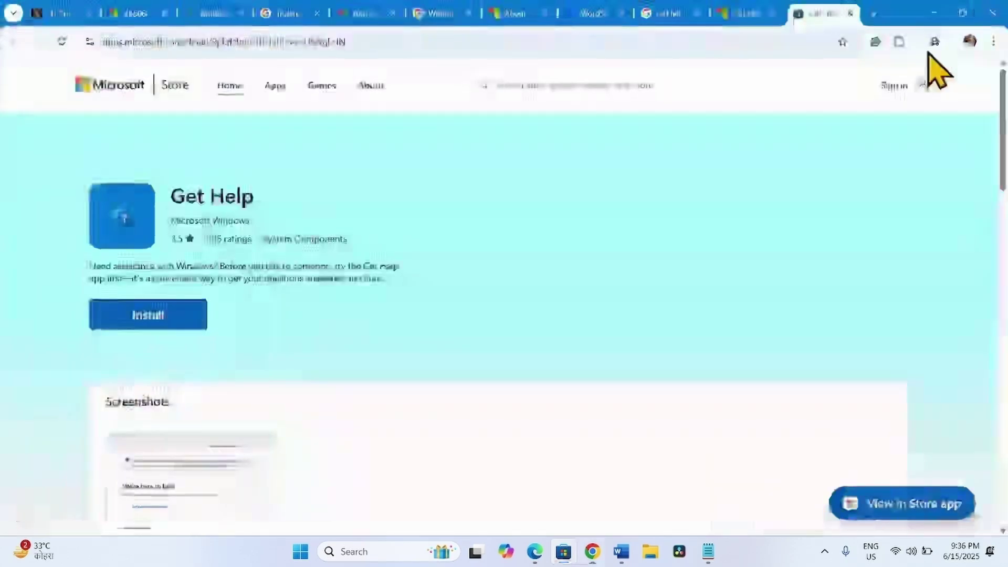
Minimize Chrome, open Settings to Windows Update showing up to date, then close Settings.
click(932, 14)
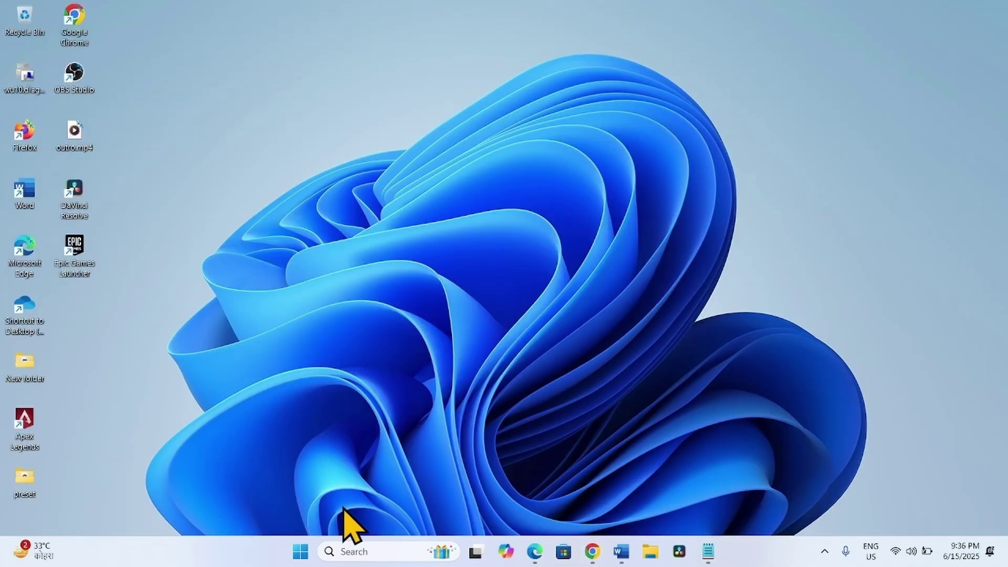
click(302, 553)
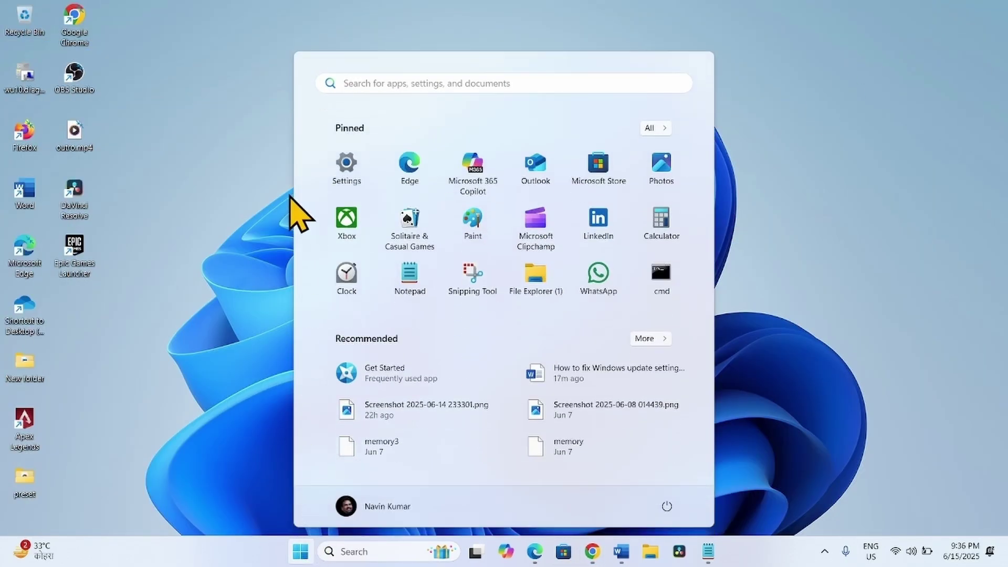
click(348, 167)
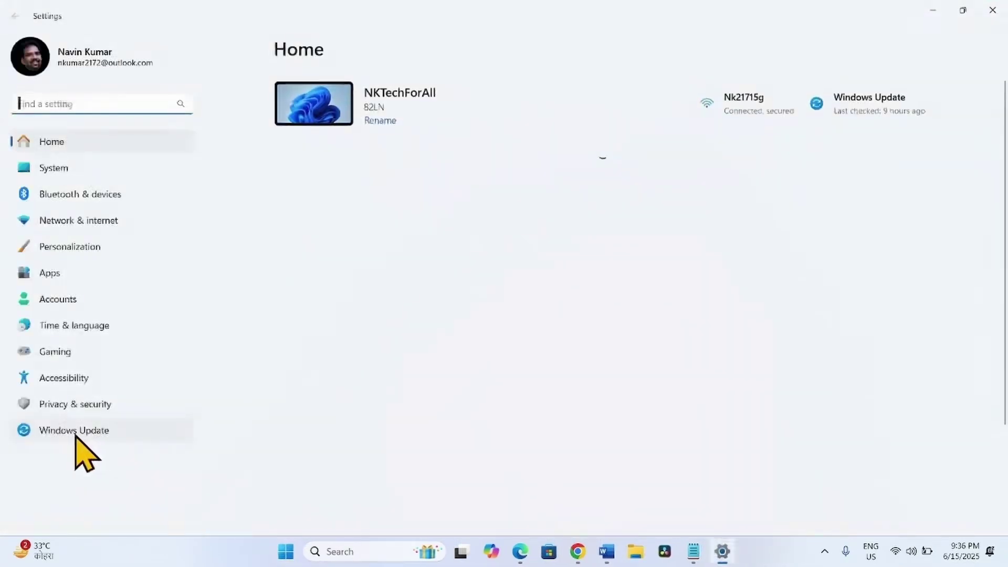
click(79, 431)
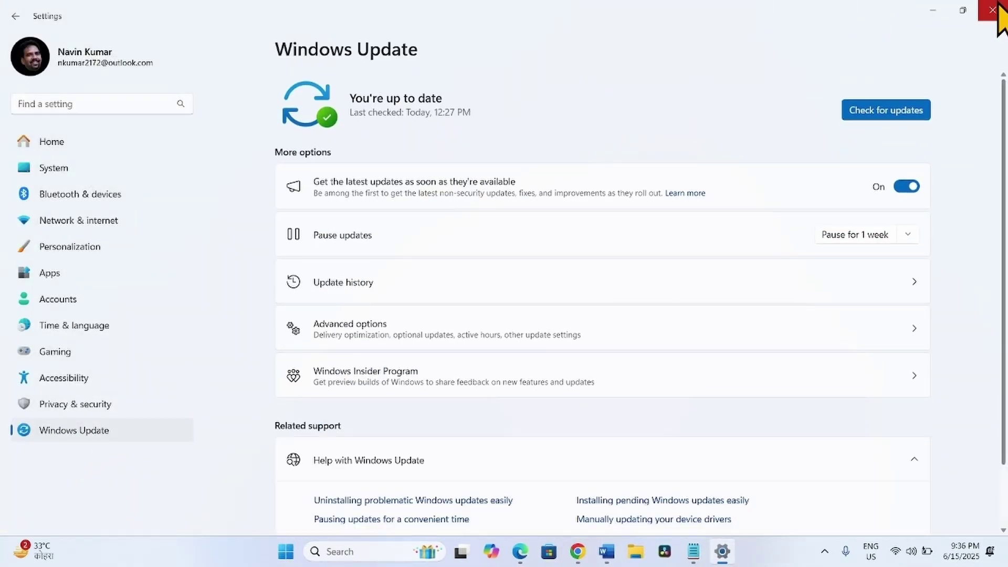
click(992, 11)
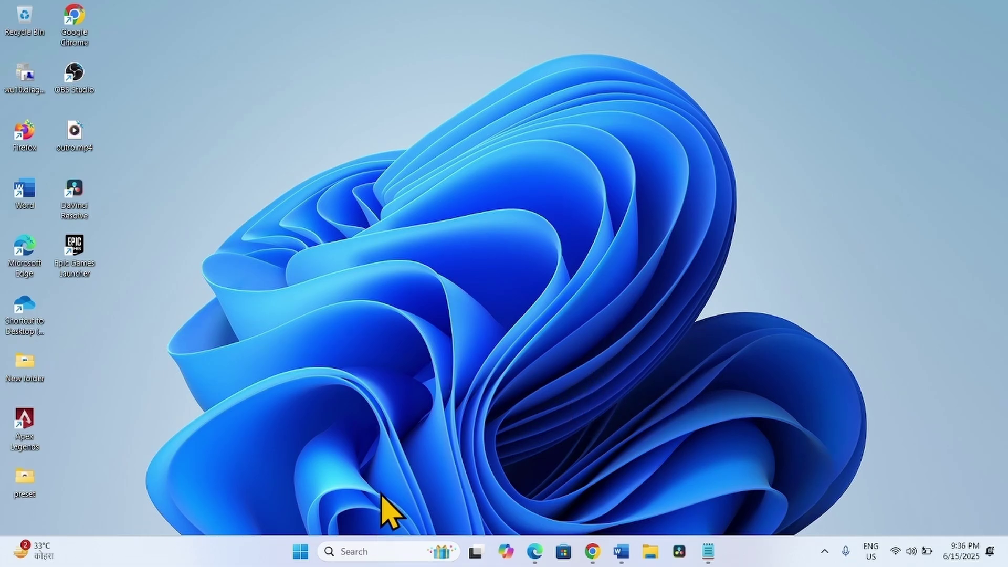
Search for cmd and run Command Prompt as administrator, approving the UAC prompt.
click(367, 549)
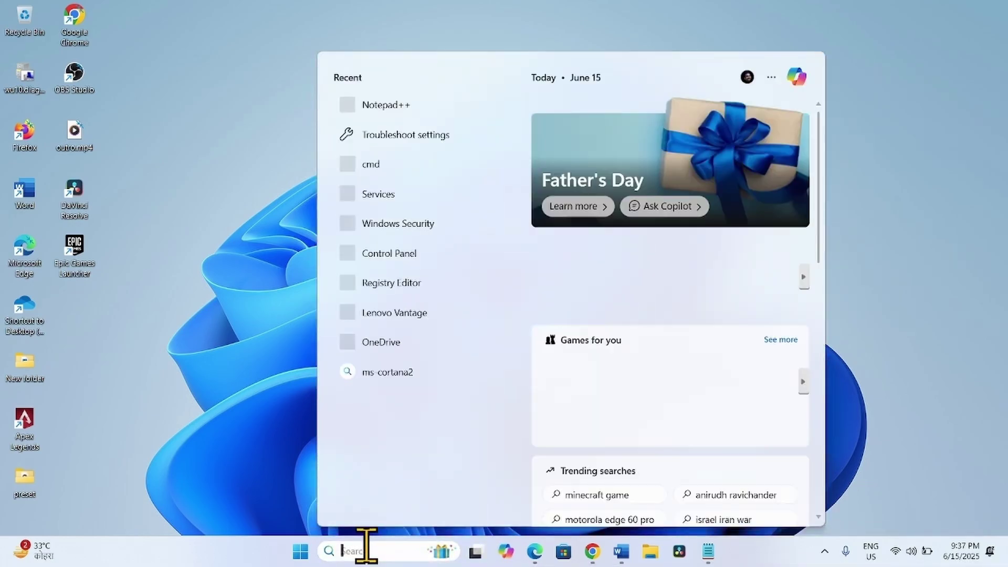
text(cmd)
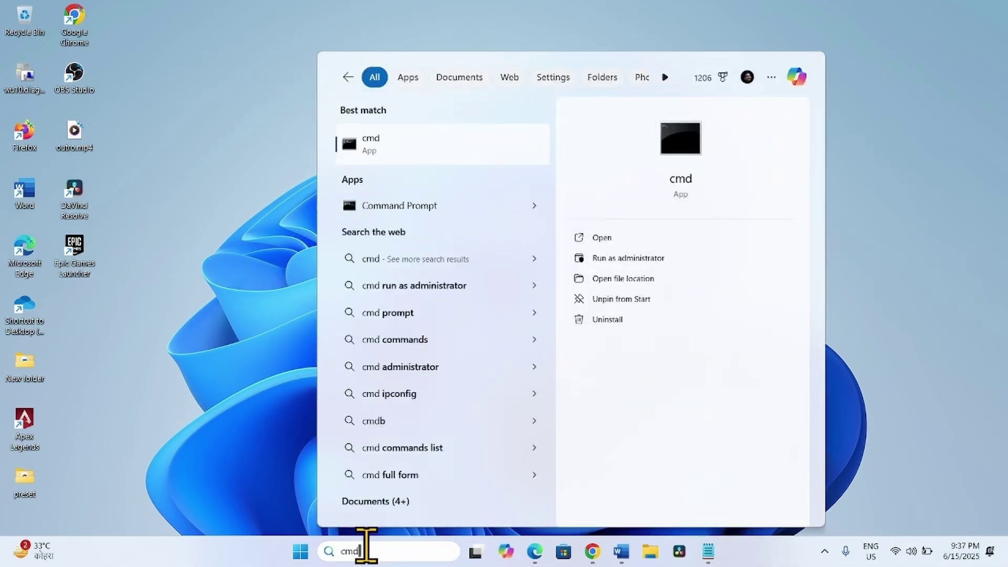
right_click(421, 206)
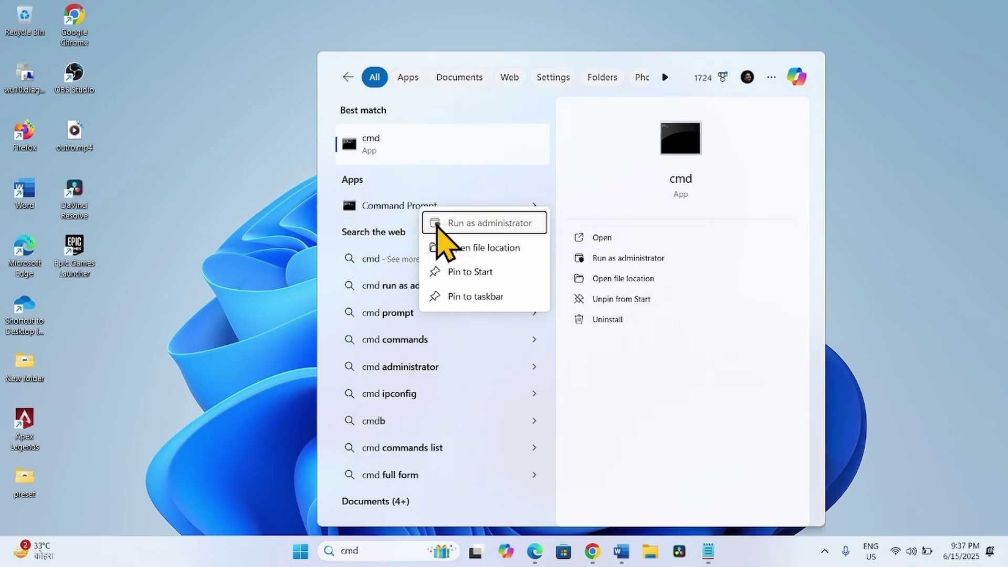
click(439, 224)
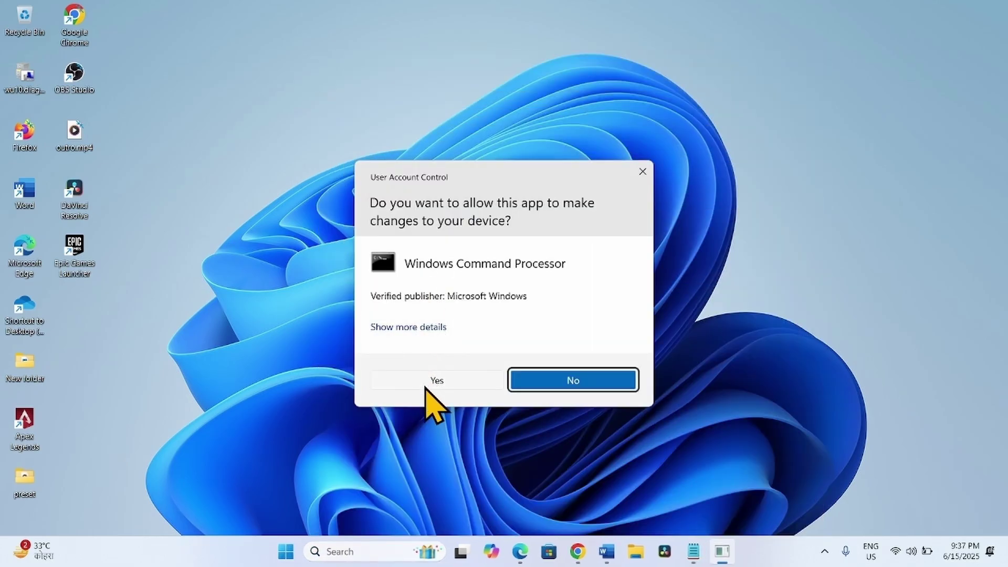
click(428, 387)
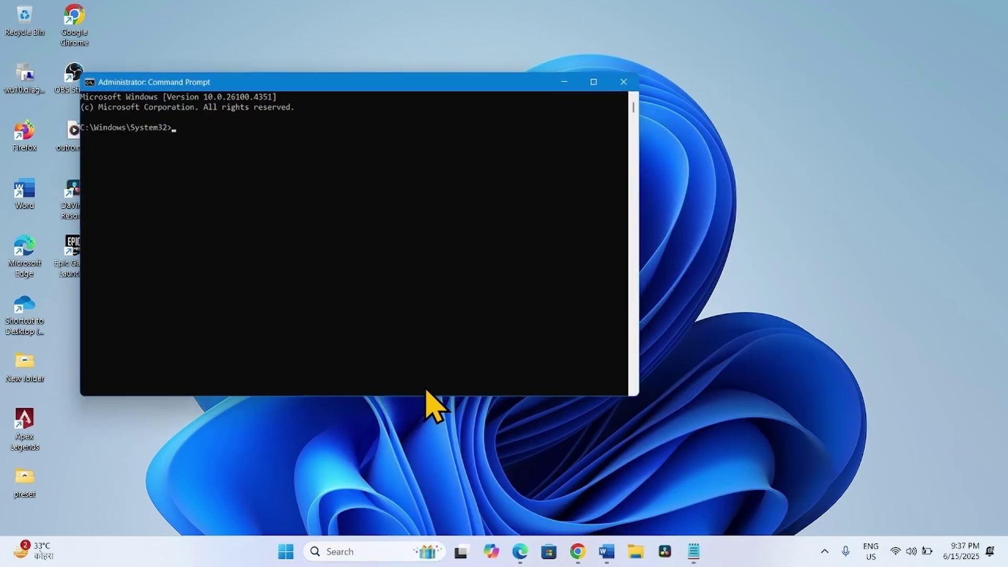
Copy 'sfc /scannow' from the Notepad notes and run it in the administrator Command Prompt.
click(698, 555)
scroll(777, 308, down, 4)
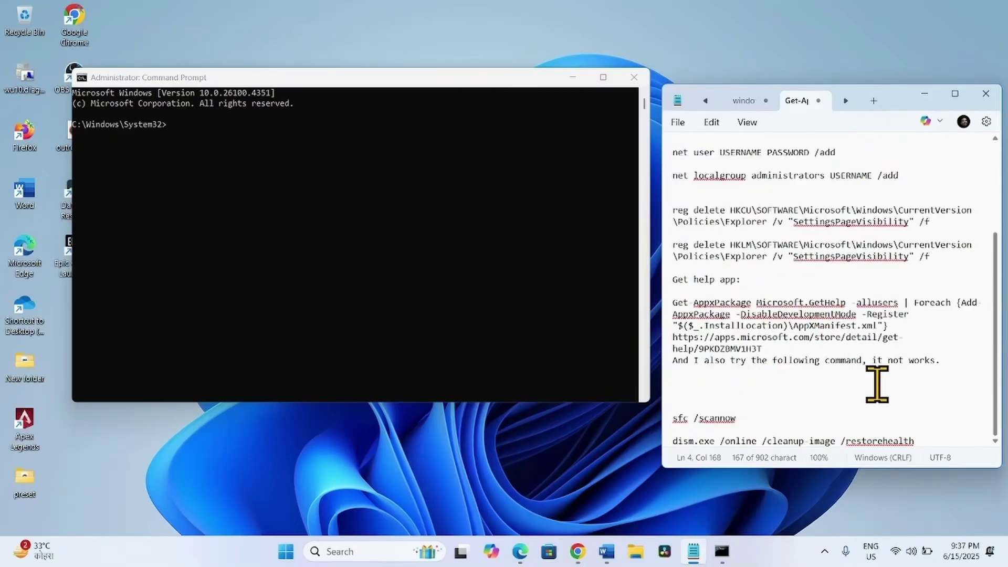
click(877, 384)
click(756, 420)
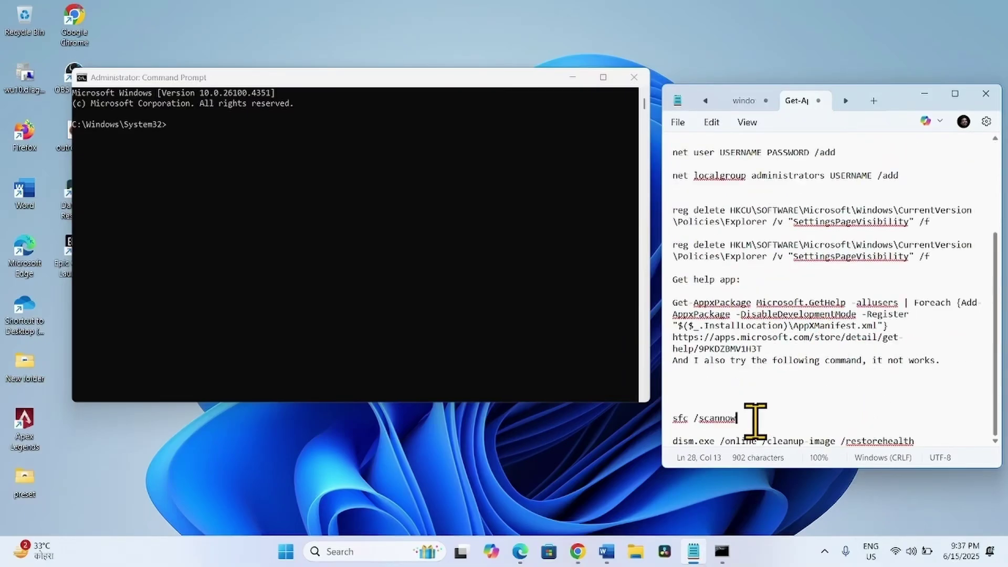
drag(757, 421, 668, 416)
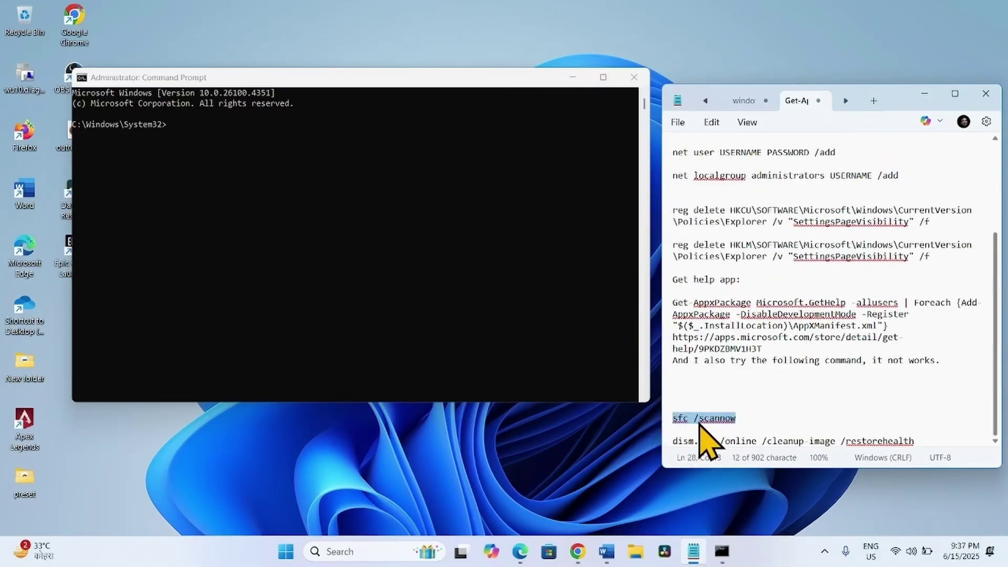
right_click(701, 425)
click(732, 161)
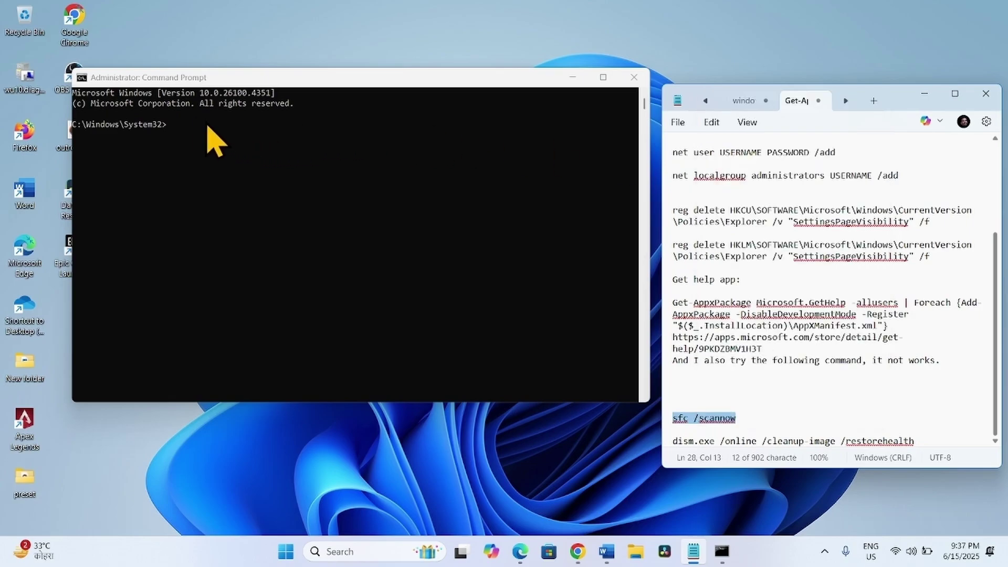
click(185, 122)
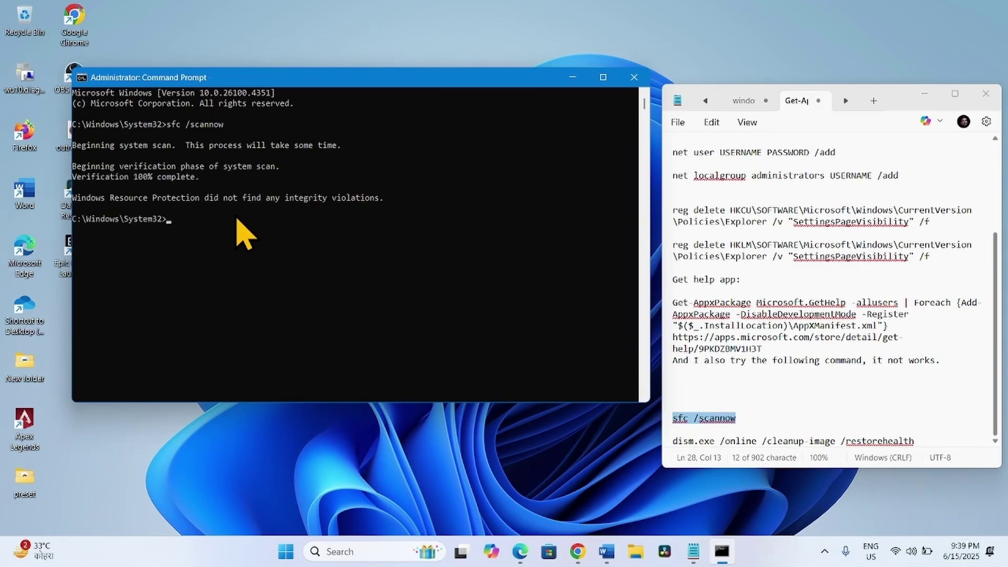
Copy 'dism.exe /online /cleanup-image /restorehealth' from Notepad, paste it into Command Prompt, and run it.
click(875, 418)
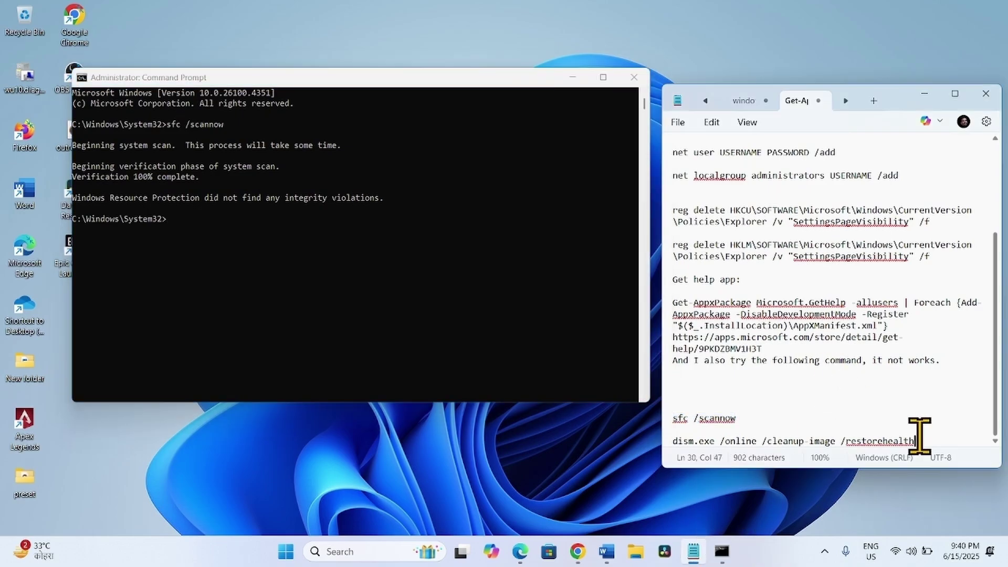
drag(919, 436, 671, 442)
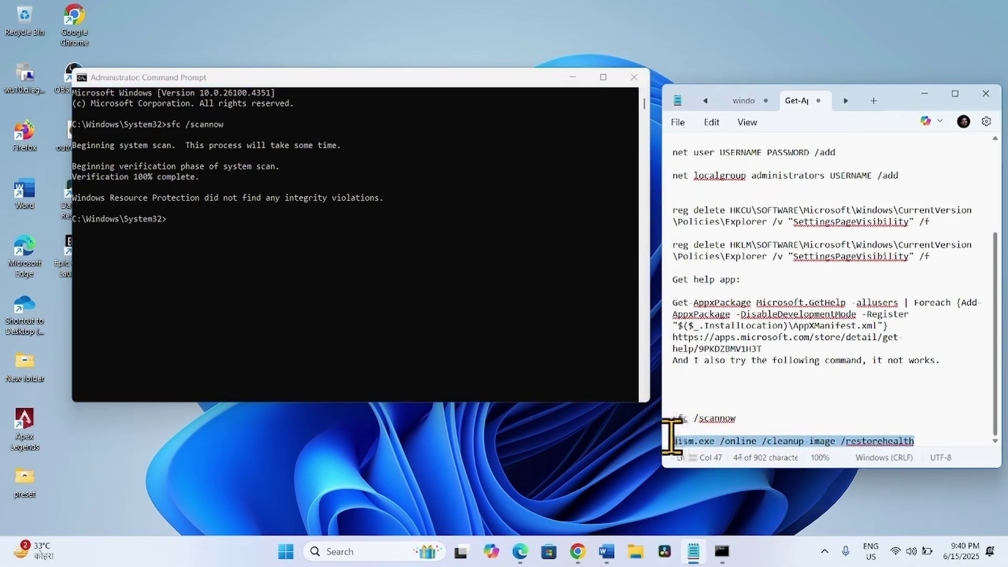
right_click(683, 443)
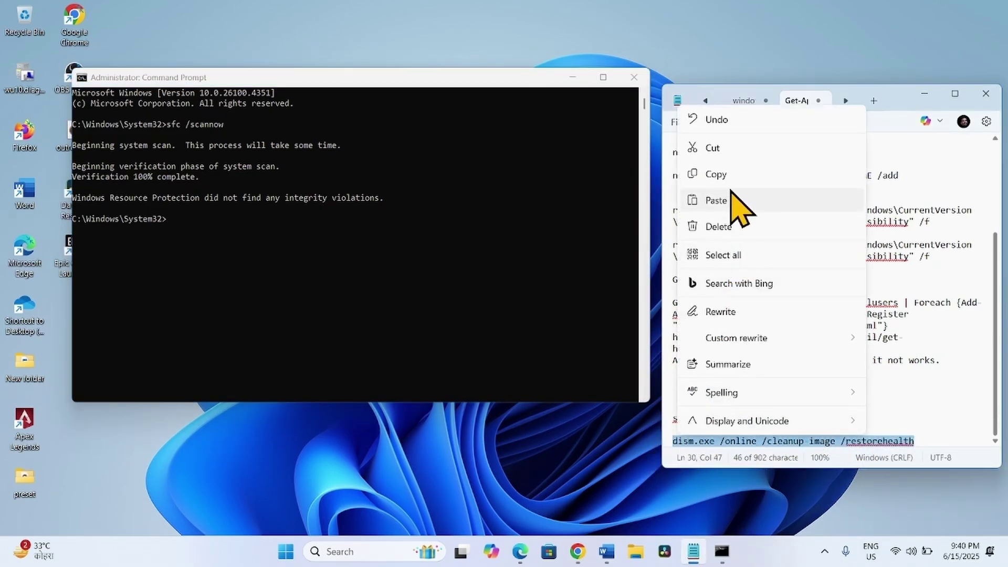
click(722, 175)
click(184, 242)
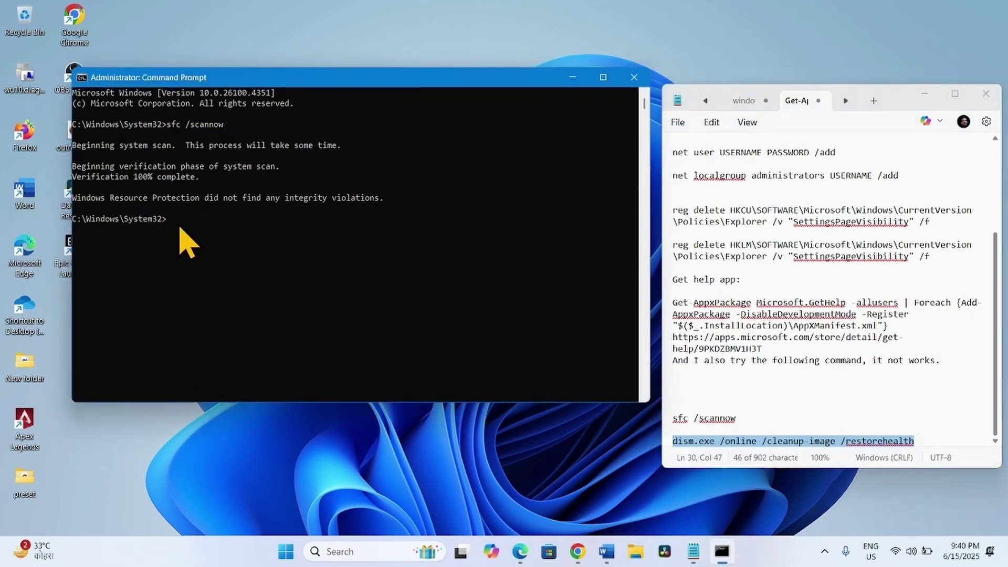
key(ctrl+v)
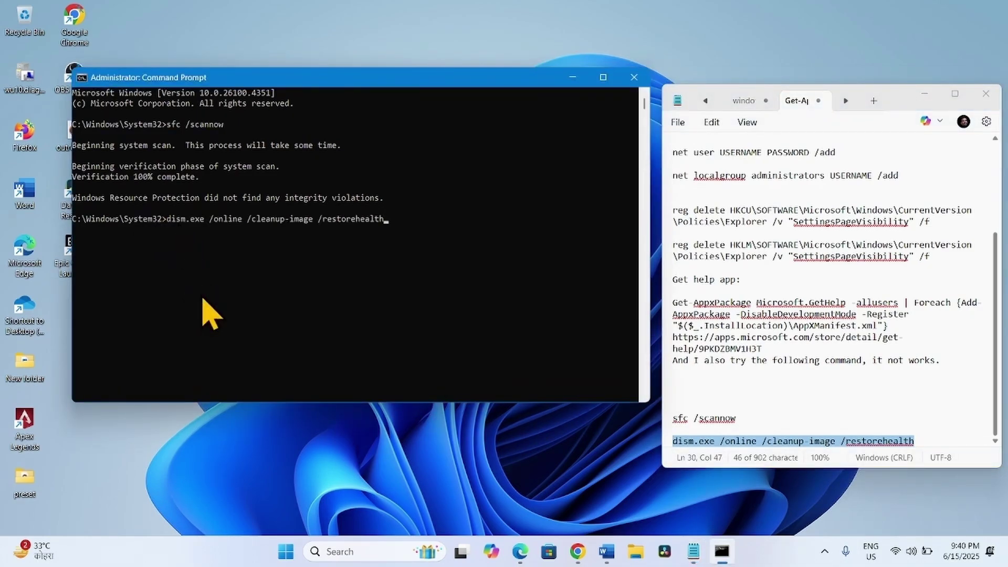
key(Return)
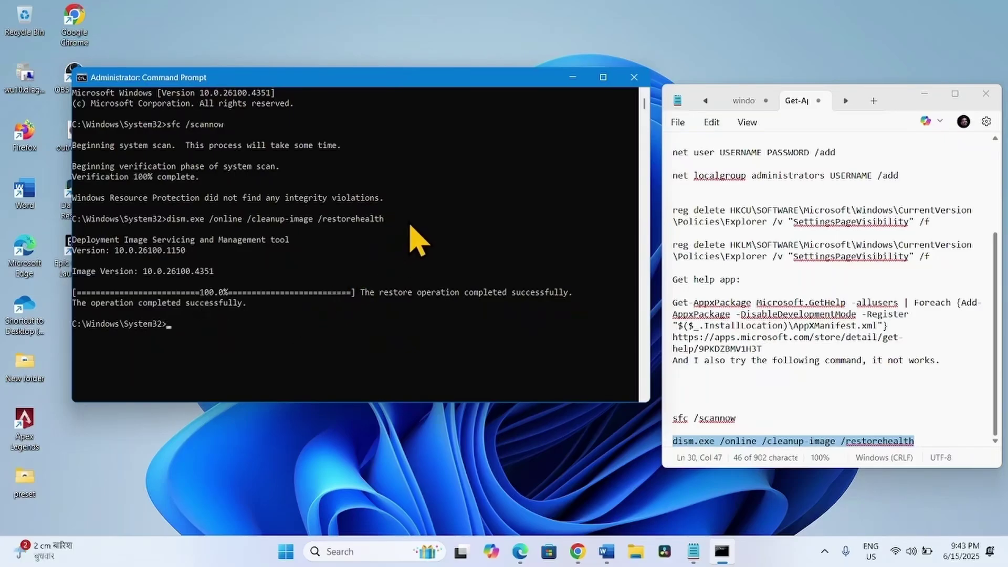
Close Command Prompt and the Notepad notes, then view the Start power options and dismiss them.
click(634, 77)
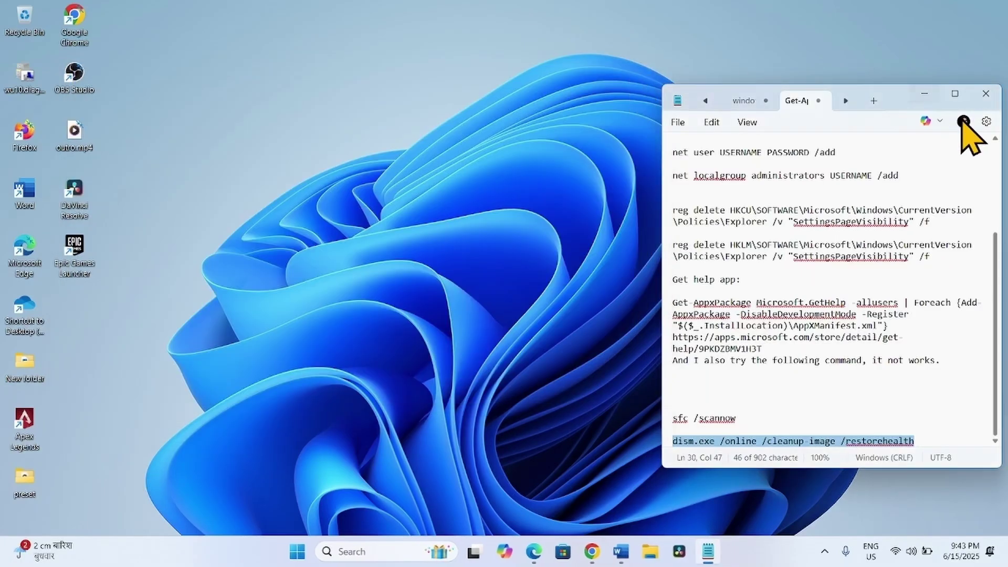
click(997, 98)
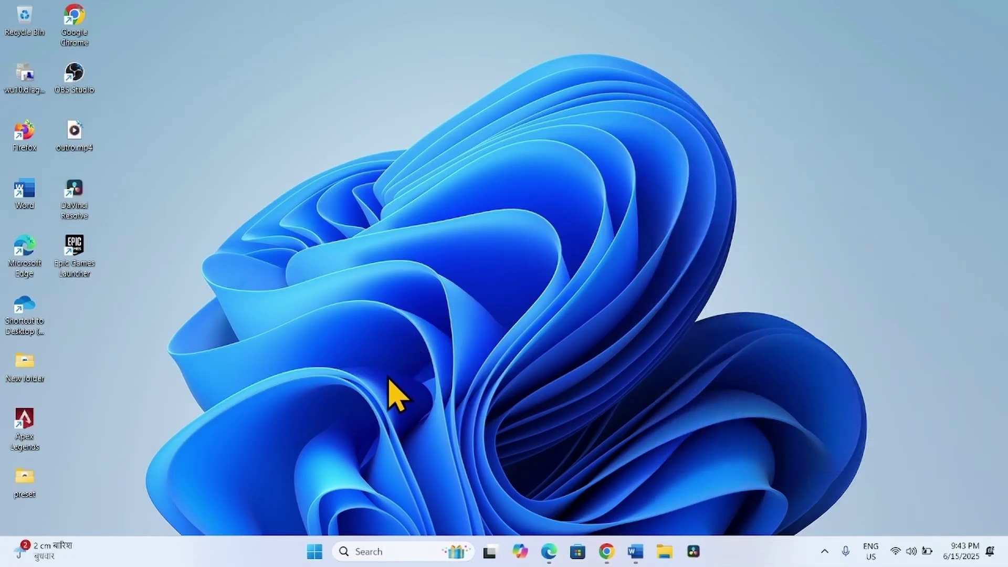
click(316, 557)
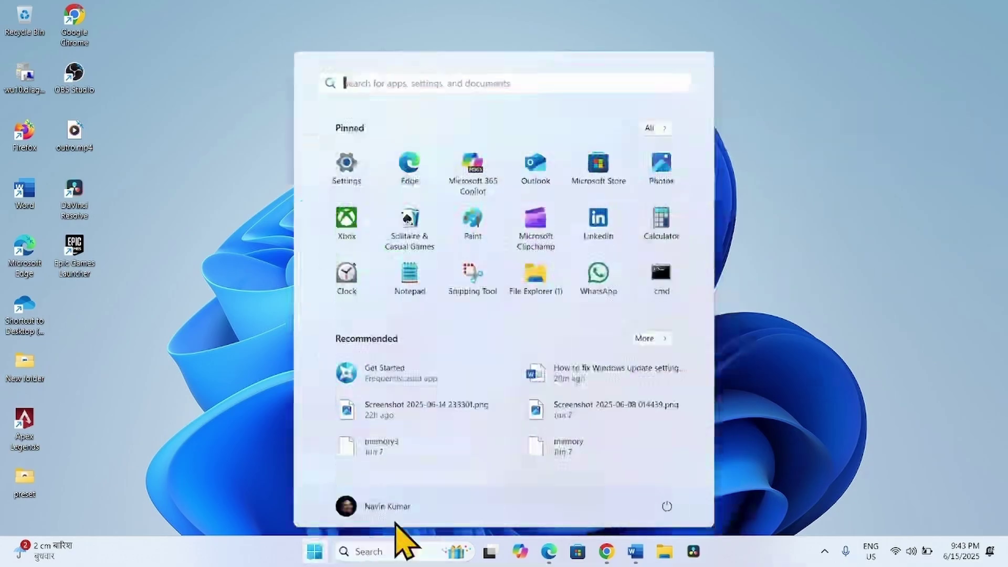
click(667, 507)
click(816, 427)
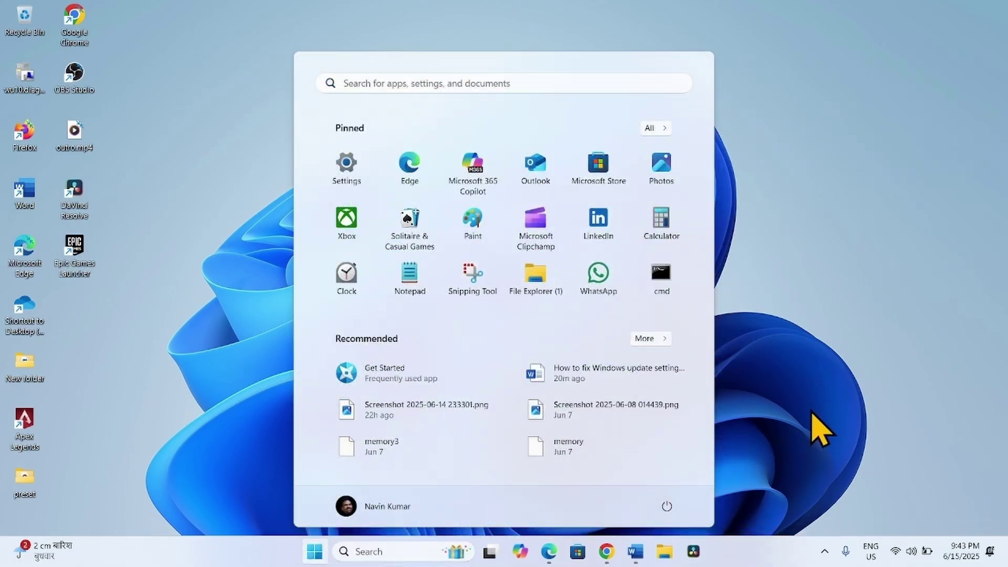
Open the Start menu showing pinned apps such as Settings, Notepad and cmd.
click(316, 551)
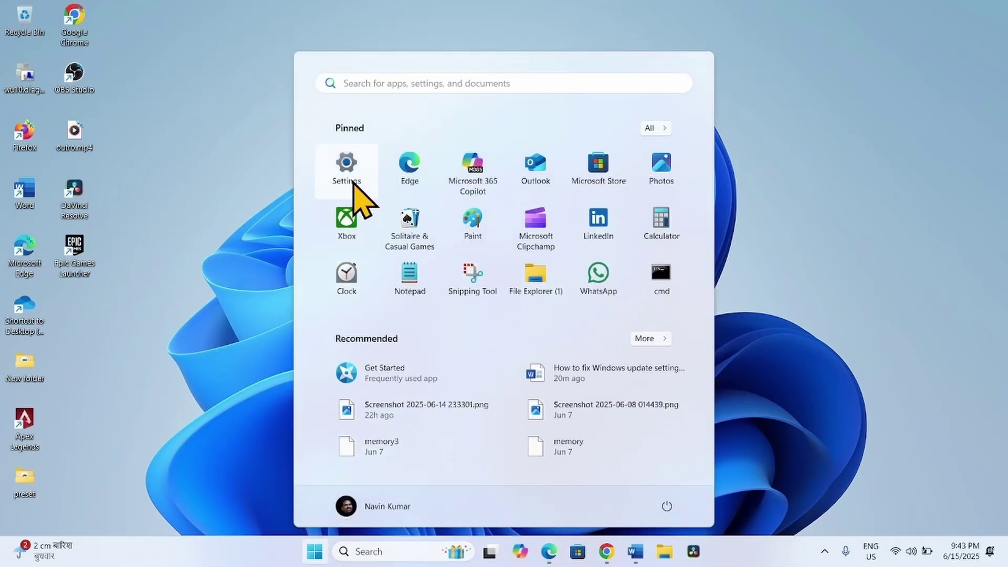